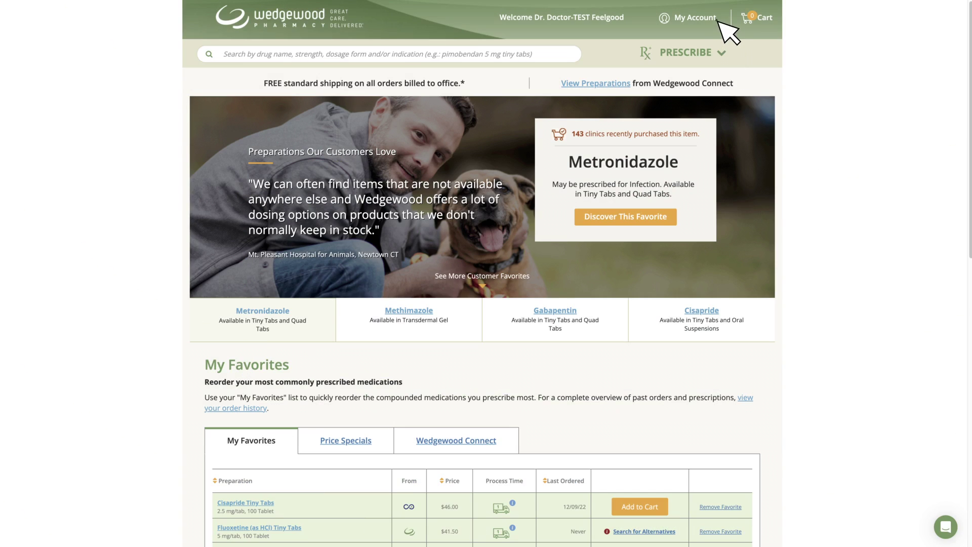
# Open View Favorites from the My Account menu to list the eight favorite preparations
pyautogui.click(718, 21)
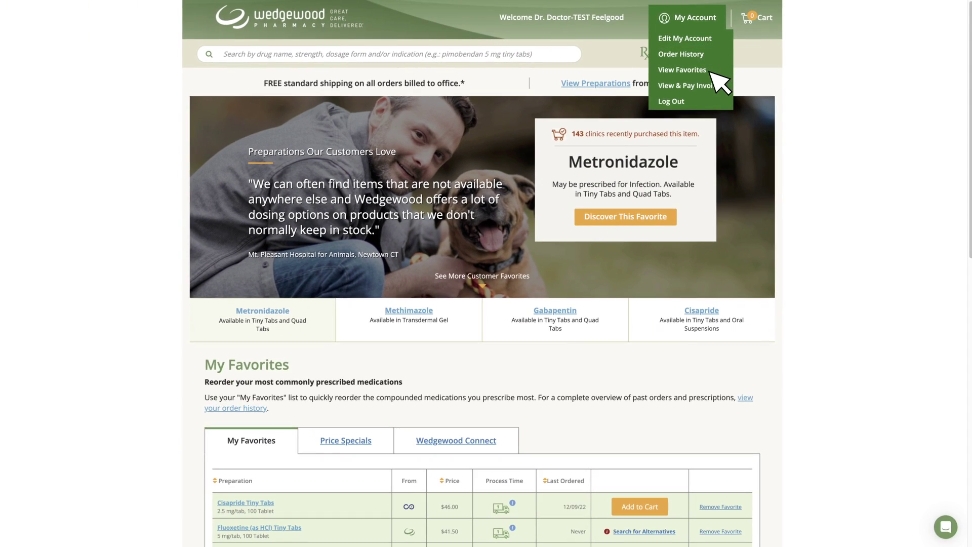
pyautogui.click(709, 94)
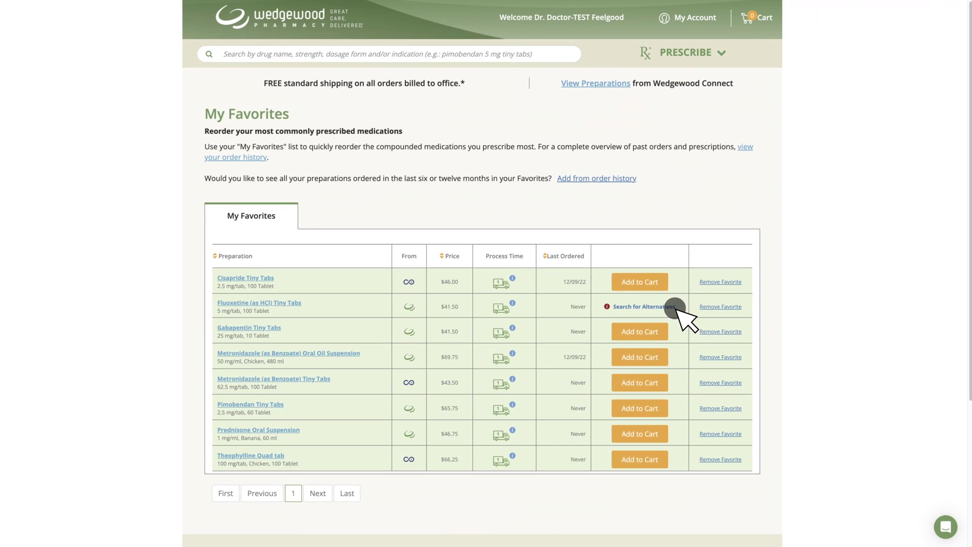
# Search alternatives to the Fluoxetine favorite and add the Fluoxetine (as HCl) 10 mg Tablet to the cart
pyautogui.click(676, 307)
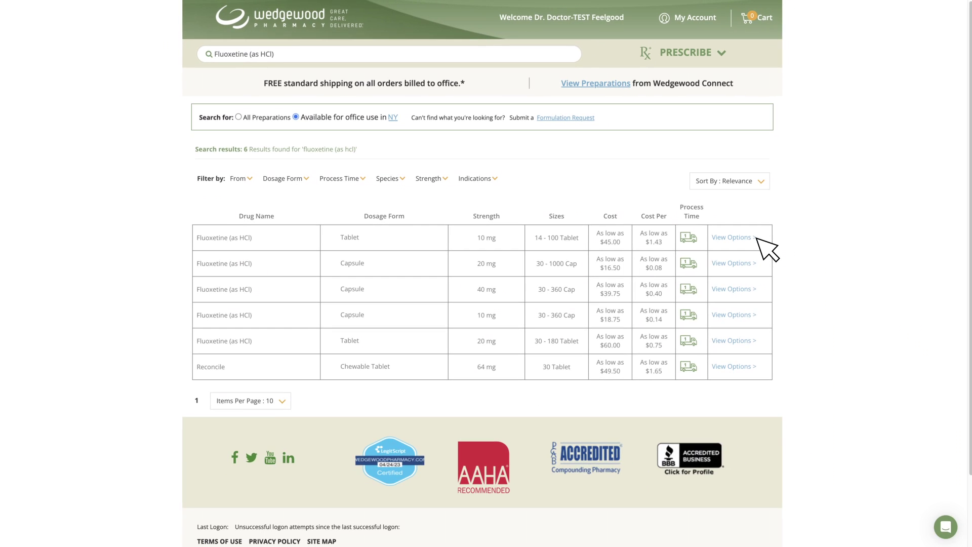
pyautogui.click(757, 237)
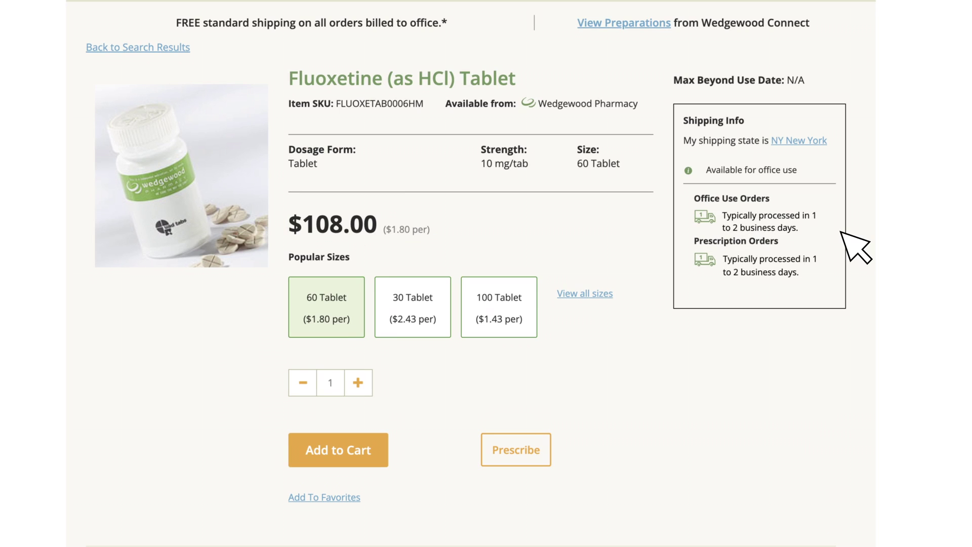
pyautogui.click(365, 451)
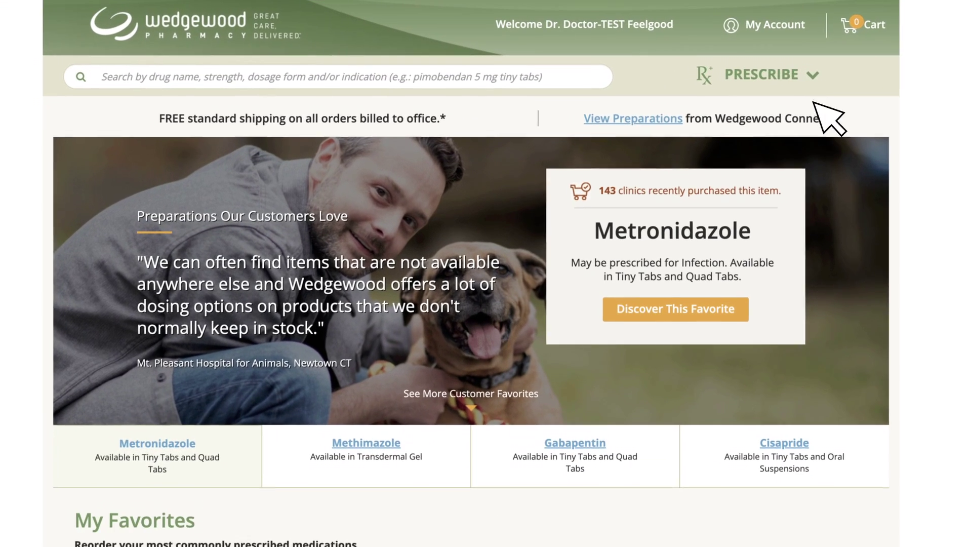
# Write a new prescription, find and select the client by name, and pick patient Gandalf
pyautogui.click(813, 77)
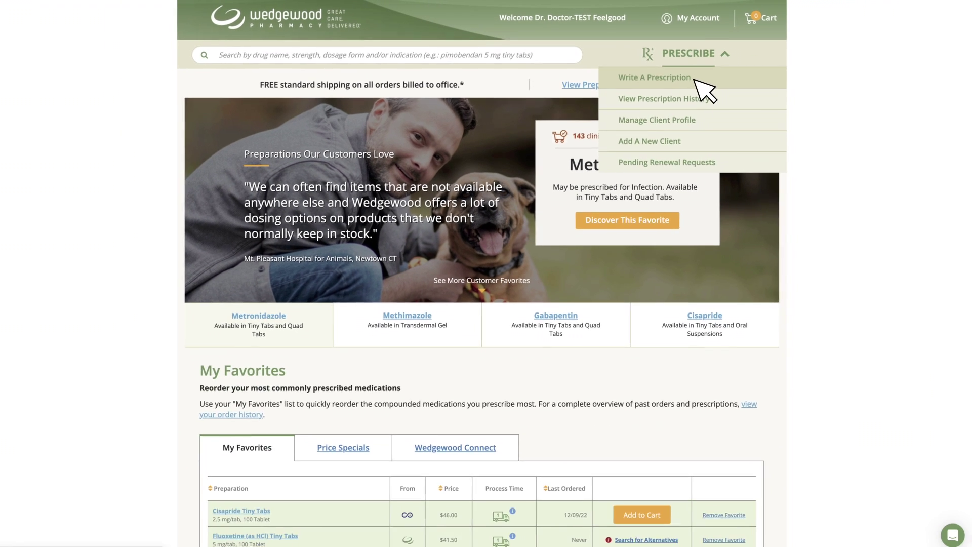
pyautogui.click(695, 80)
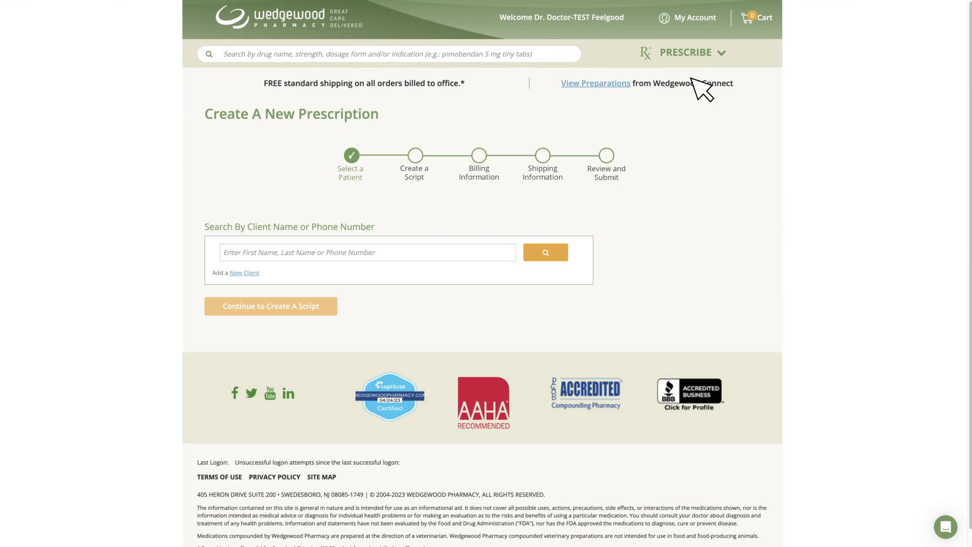
pyautogui.click(234, 253)
pyautogui.write('John')
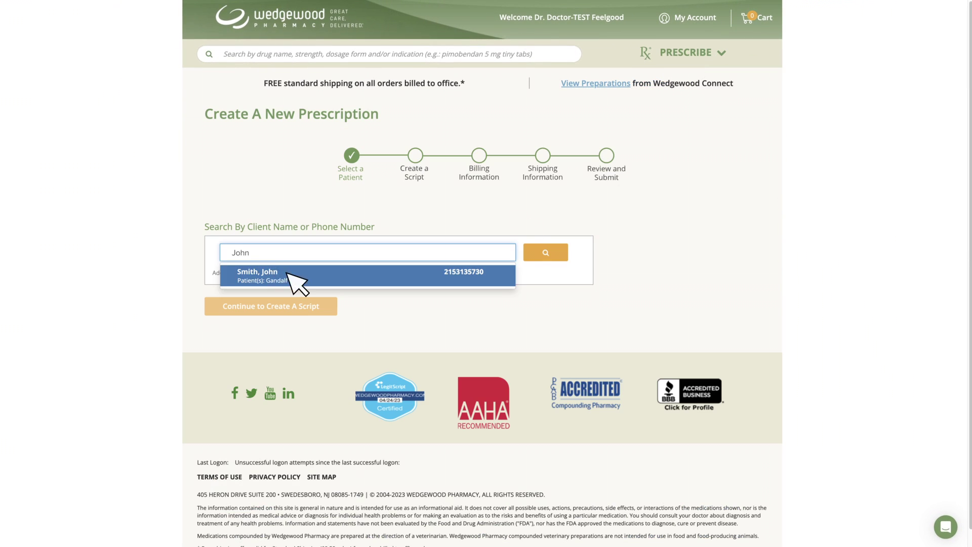
pyautogui.click(303, 283)
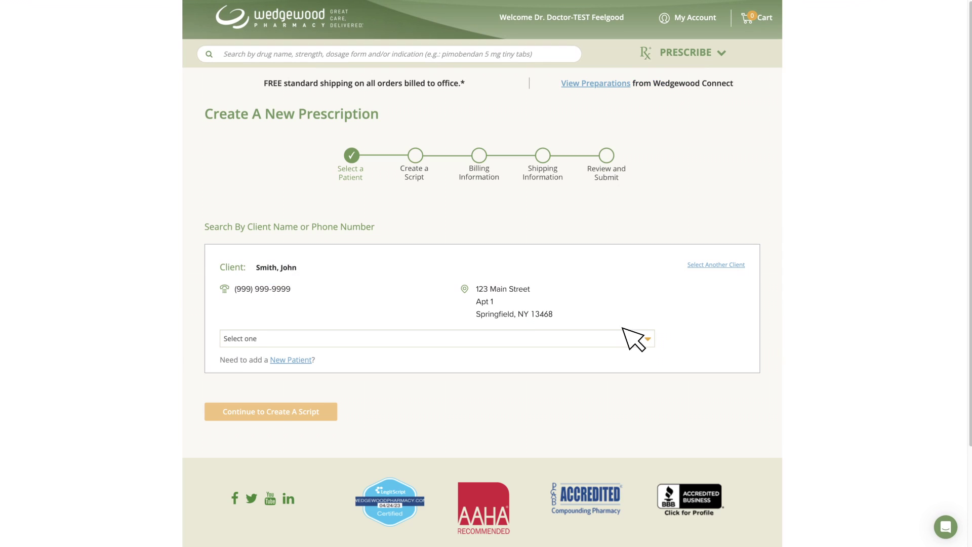
pyautogui.click(648, 340)
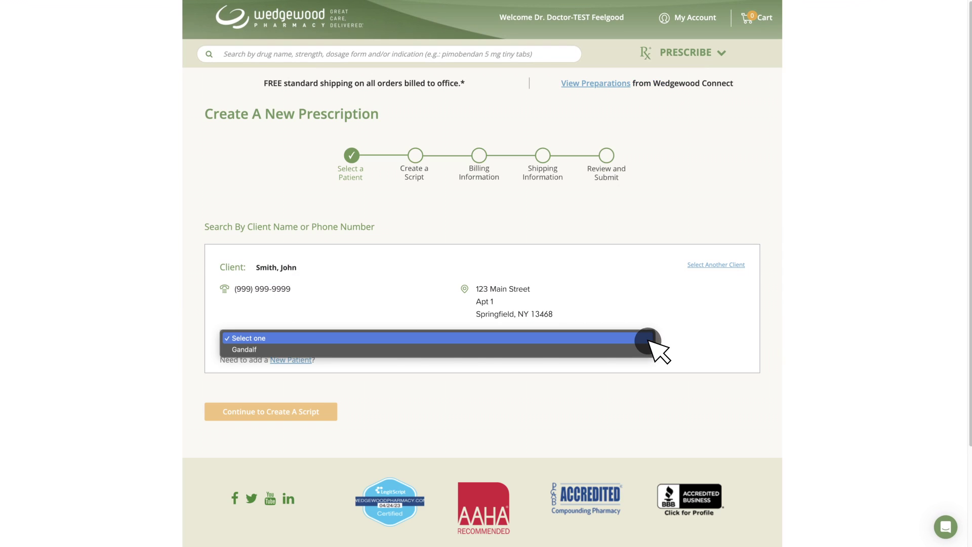
pyautogui.click(261, 349)
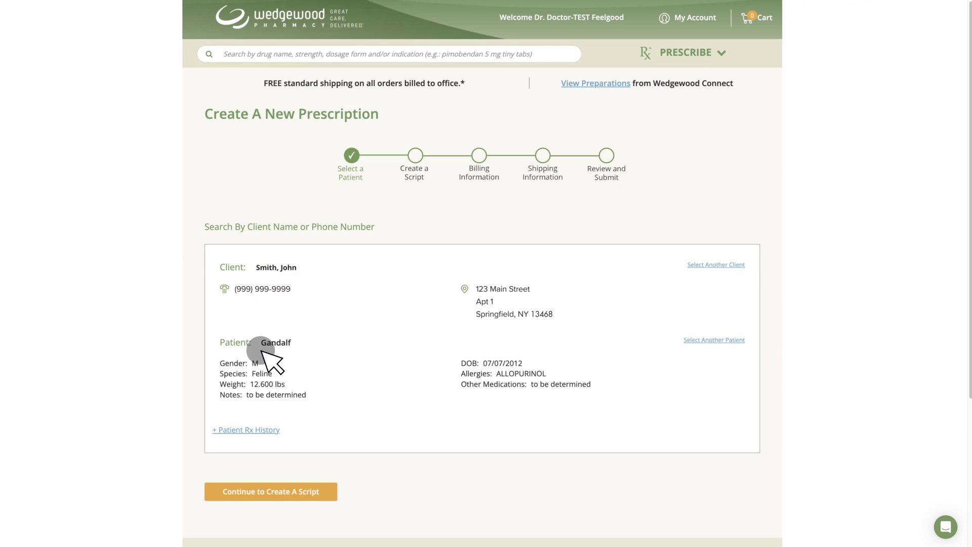
# Search preparations for Fluoxetine (as HCl) at 5 mg strength
pyautogui.click(332, 497)
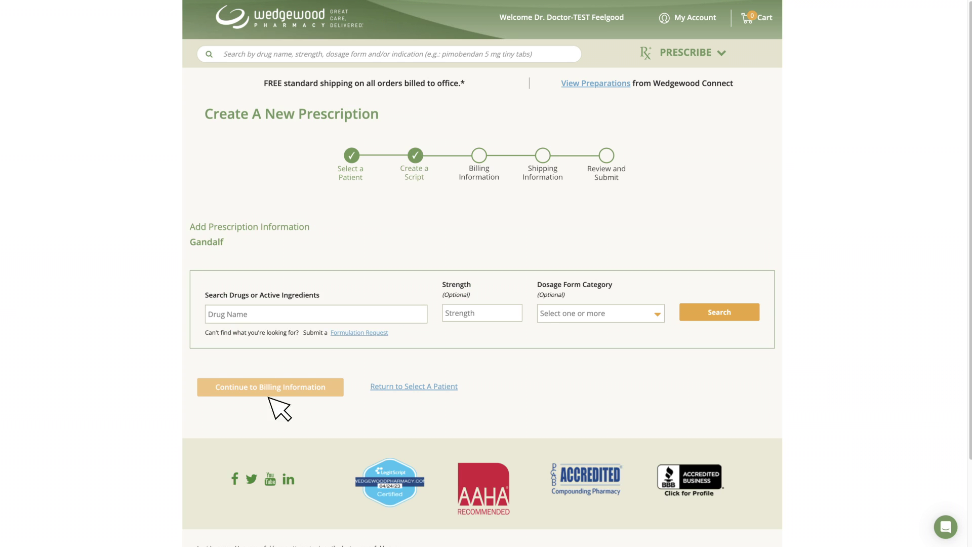
pyautogui.click(221, 321)
pyautogui.write('Fluoxetine')
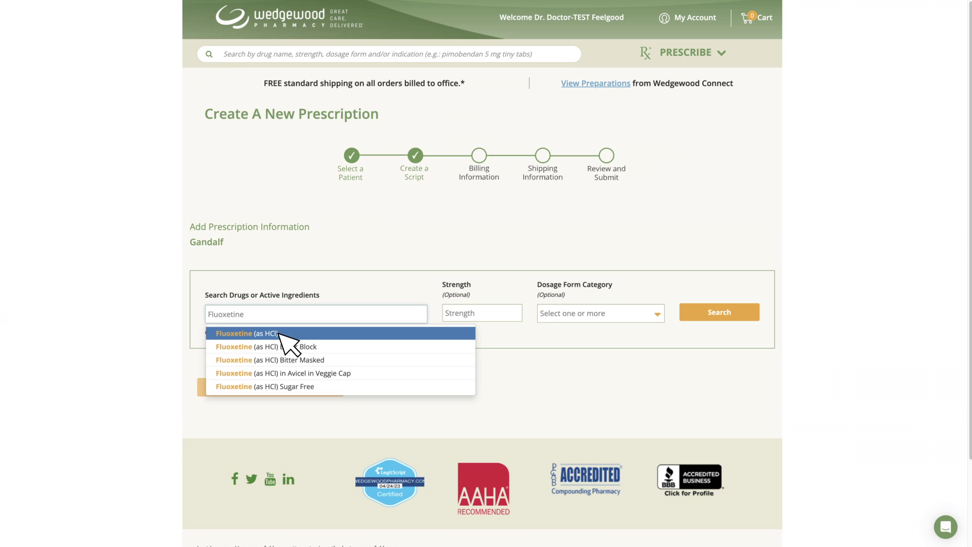
pyautogui.click(282, 334)
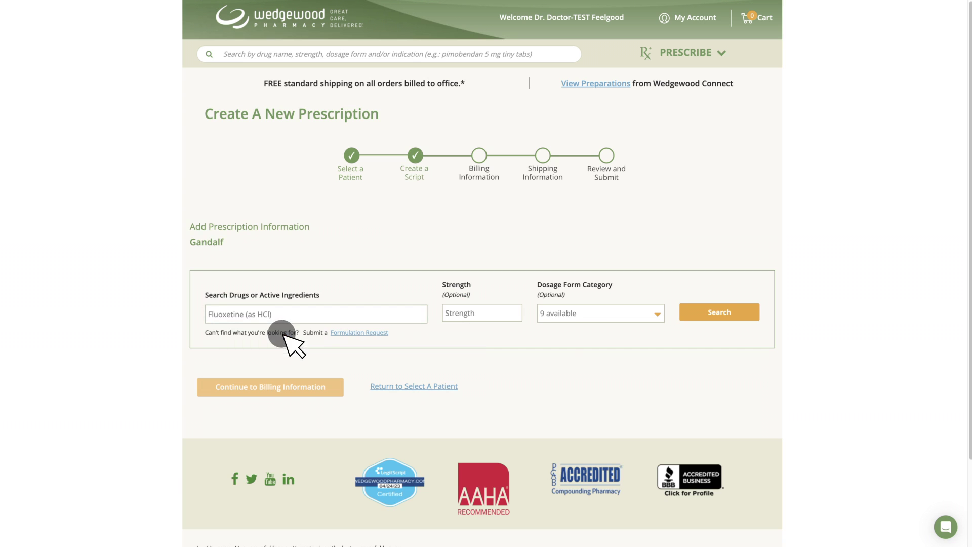
pyautogui.click(448, 316)
pyautogui.write('5')
pyautogui.click(475, 333)
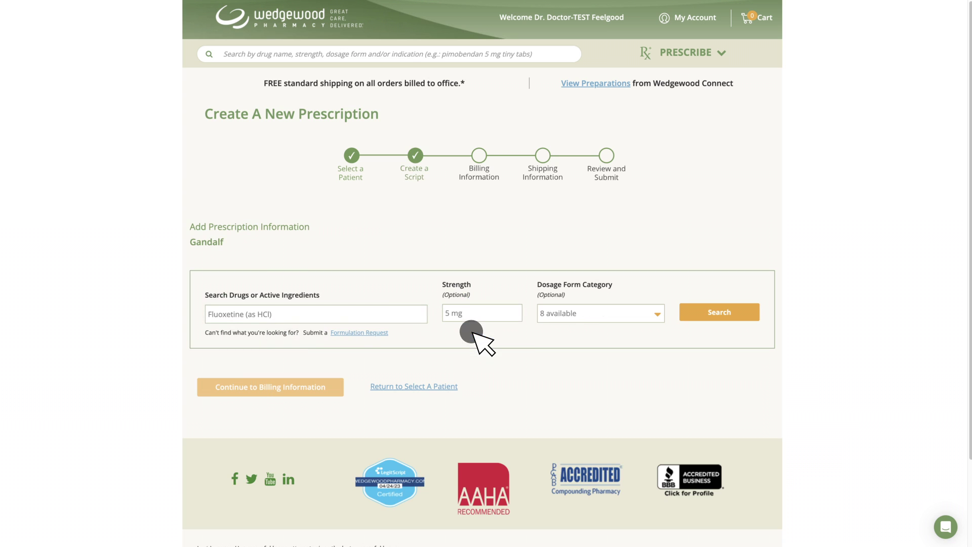
pyautogui.click(749, 317)
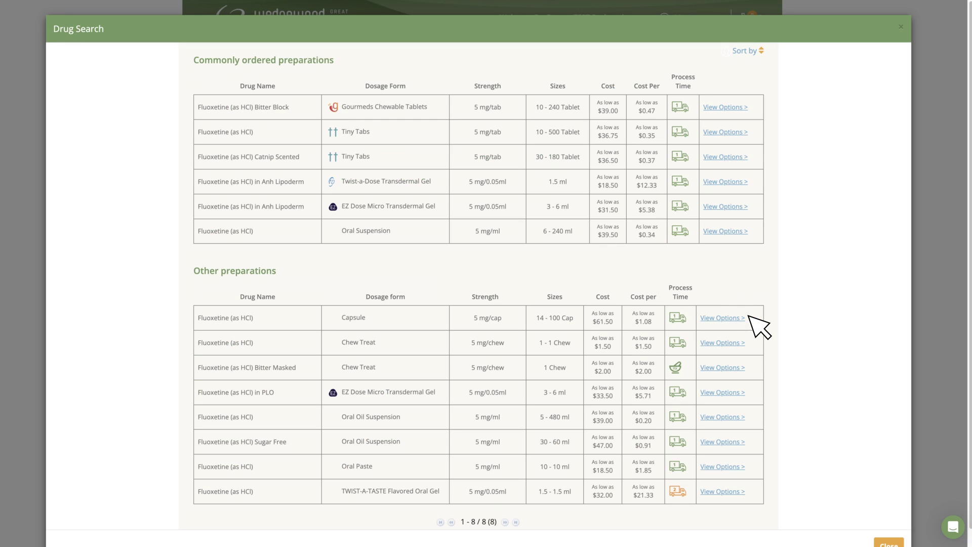
# Prescribe Fluoxetine (as HCl) Tiny Tabs in the 60 Tablet size
pyautogui.click(745, 132)
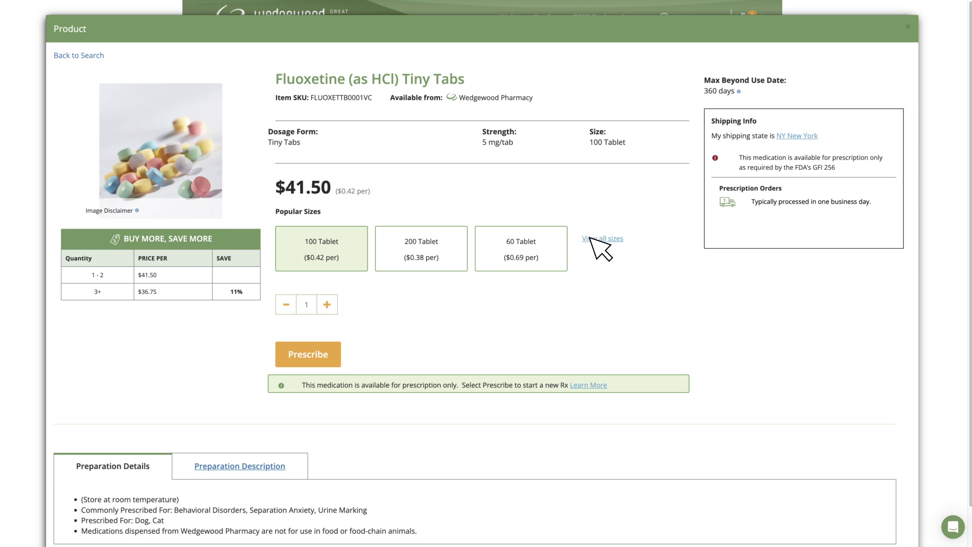
pyautogui.click(562, 266)
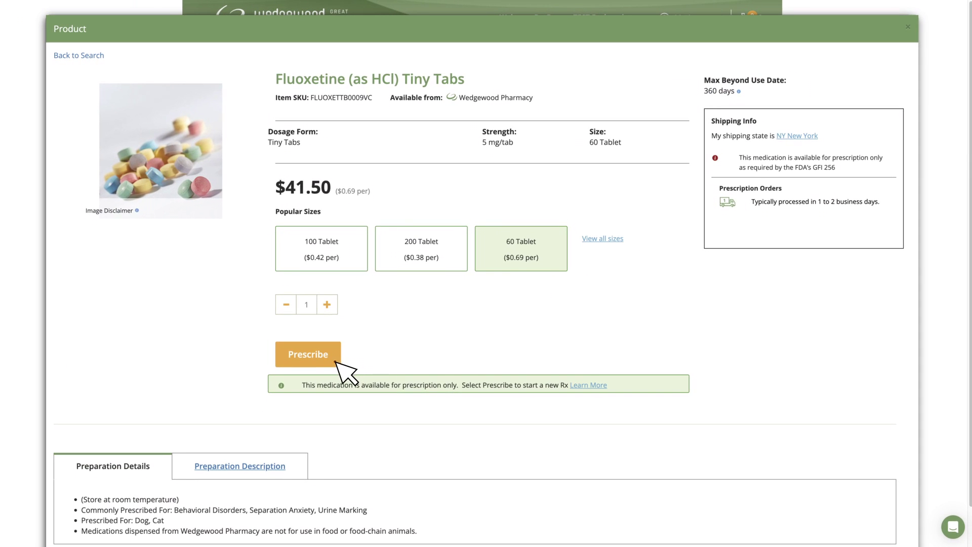
pyautogui.click(335, 361)
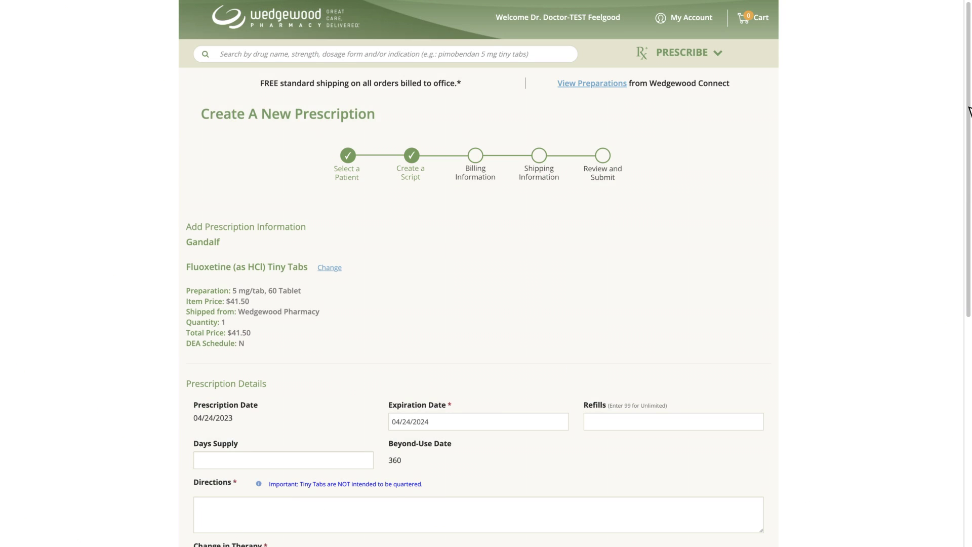
# Set the prescription's Change in Therapy to New Therapy
pyautogui.scroll(-4, 696, 276)
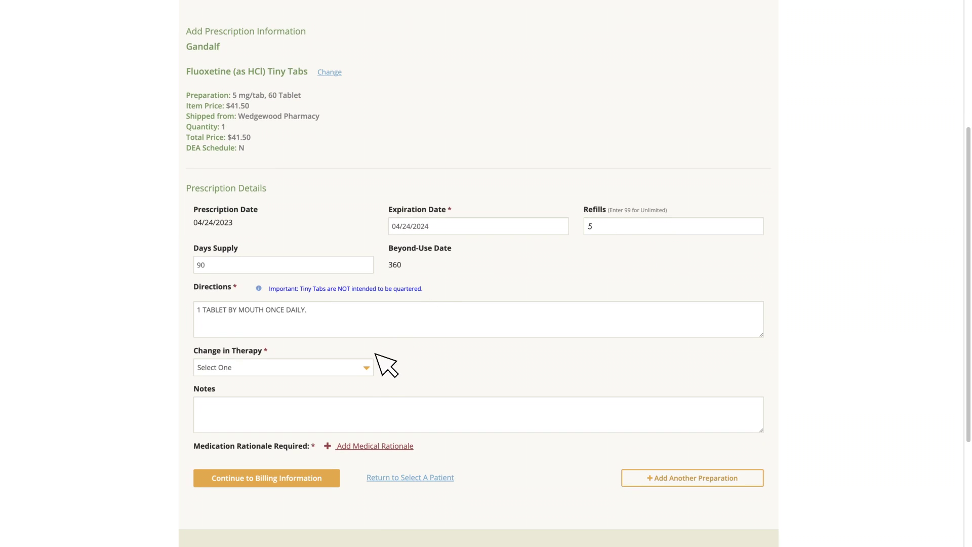
pyautogui.click(367, 368)
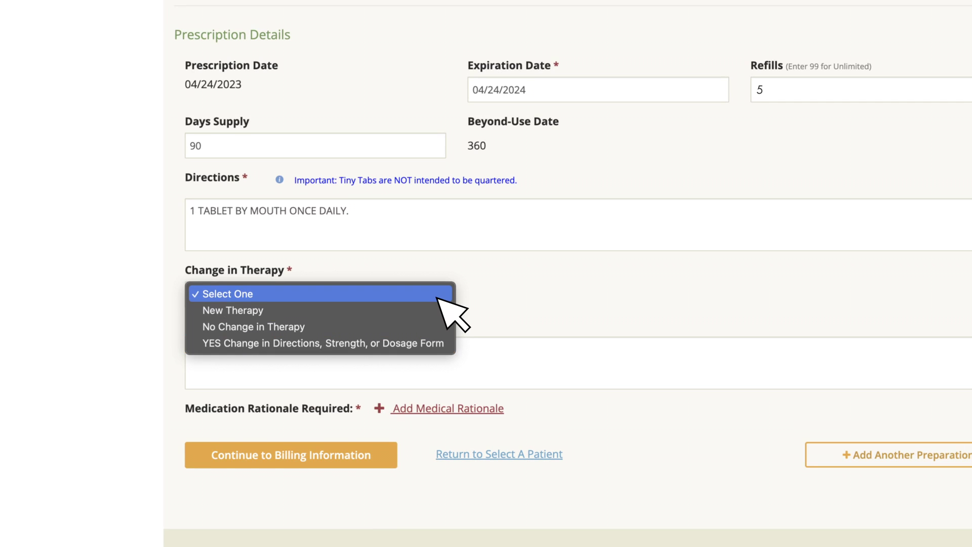
pyautogui.click(276, 310)
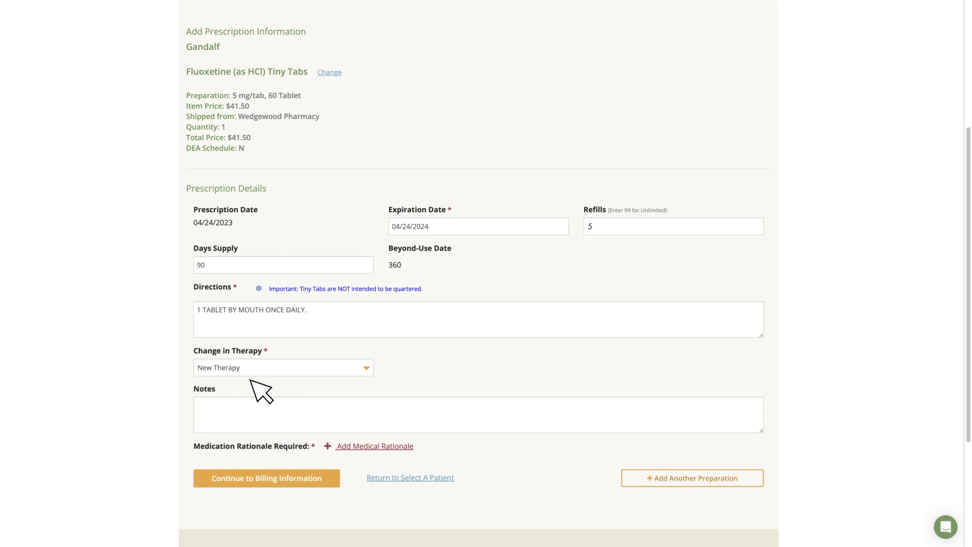
# Submit the medical rationale that a commercial product would reduce compliance
pyautogui.click(329, 445)
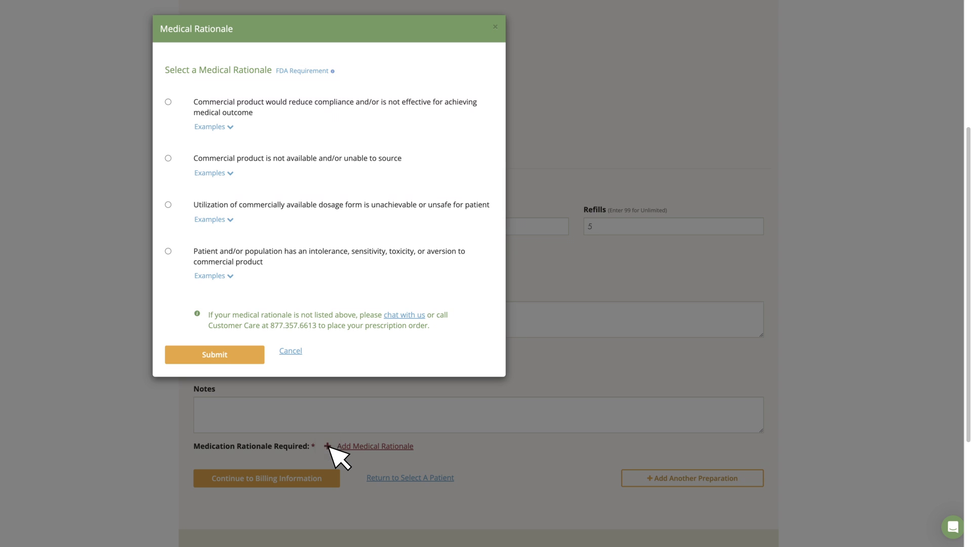
pyautogui.click(231, 127)
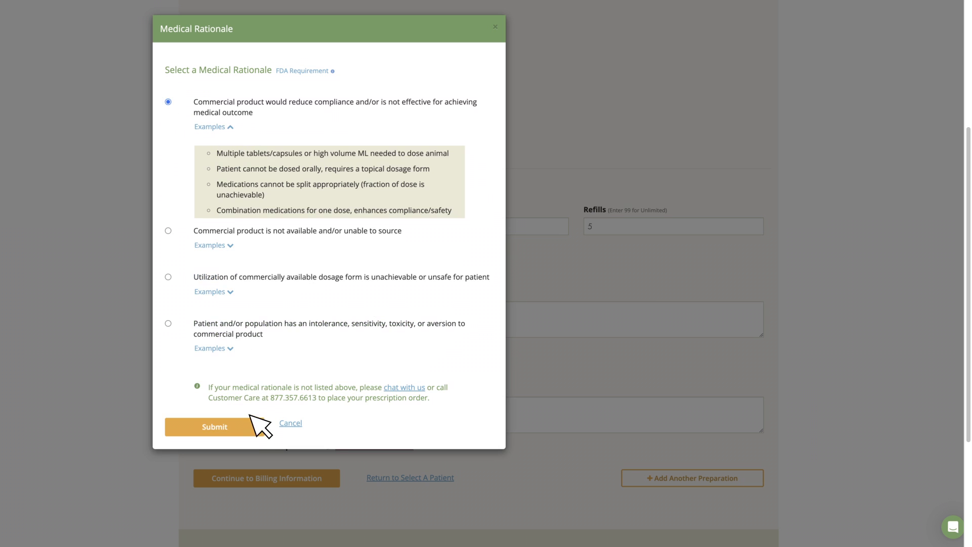
pyautogui.click(253, 430)
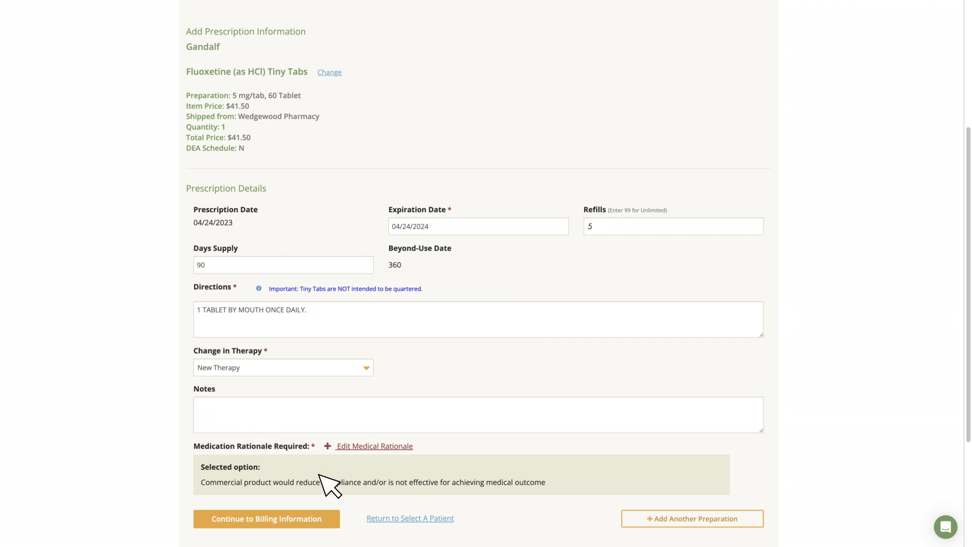
# Keep practice billing, ship to the client's address, and advance to Review and Submit
pyautogui.click(330, 521)
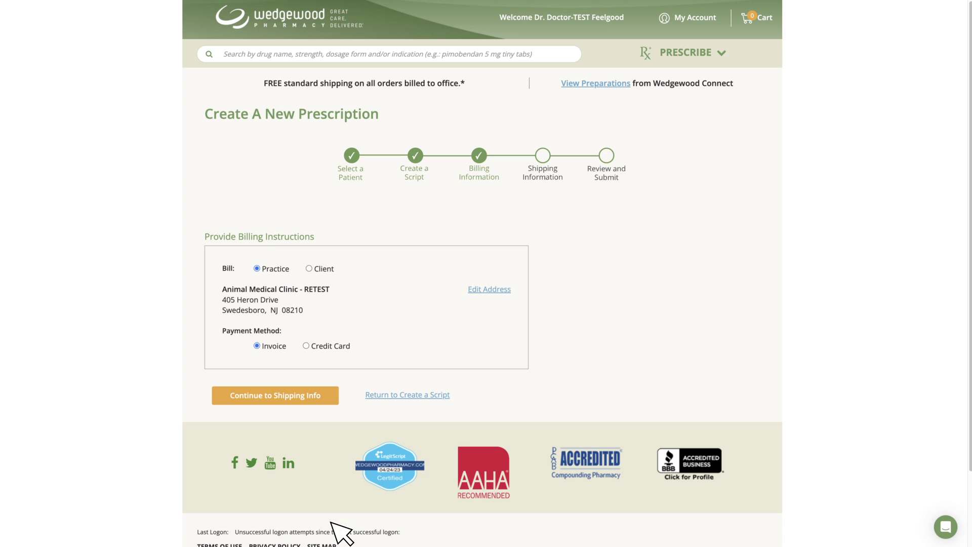
pyautogui.click(330, 398)
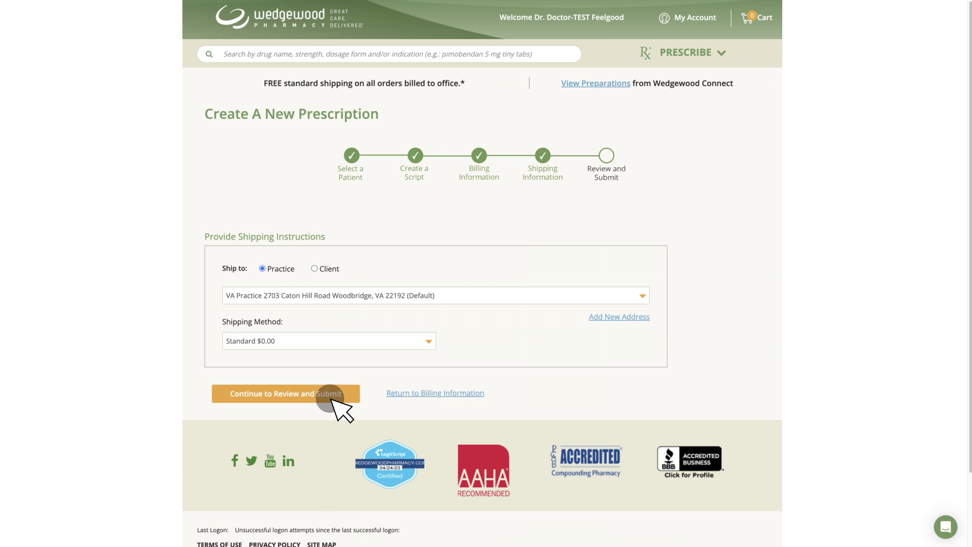
pyautogui.click(315, 269)
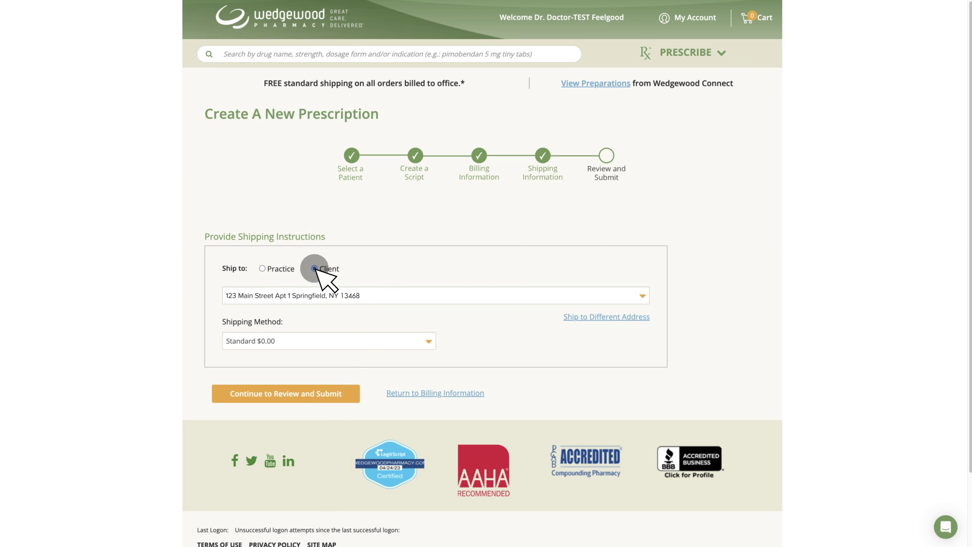
pyautogui.click(353, 396)
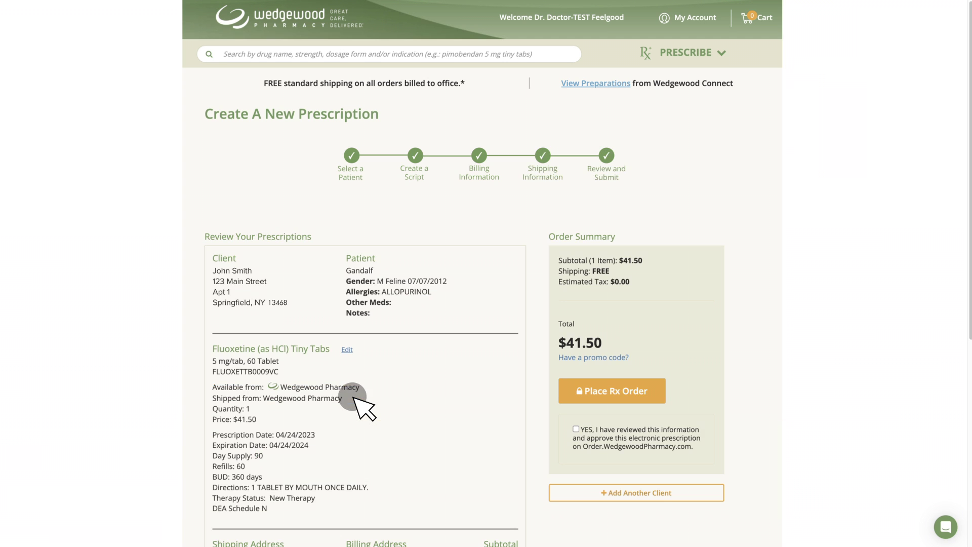